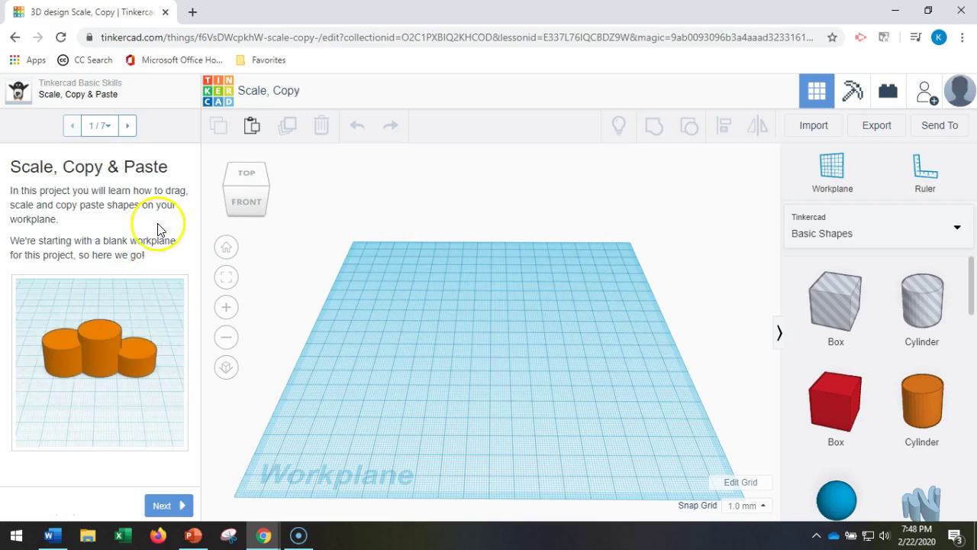
Advance the lesson to Add Shapes to the Workplane and place an orange cylinder in the outlined area of the workplane.
click(161, 505)
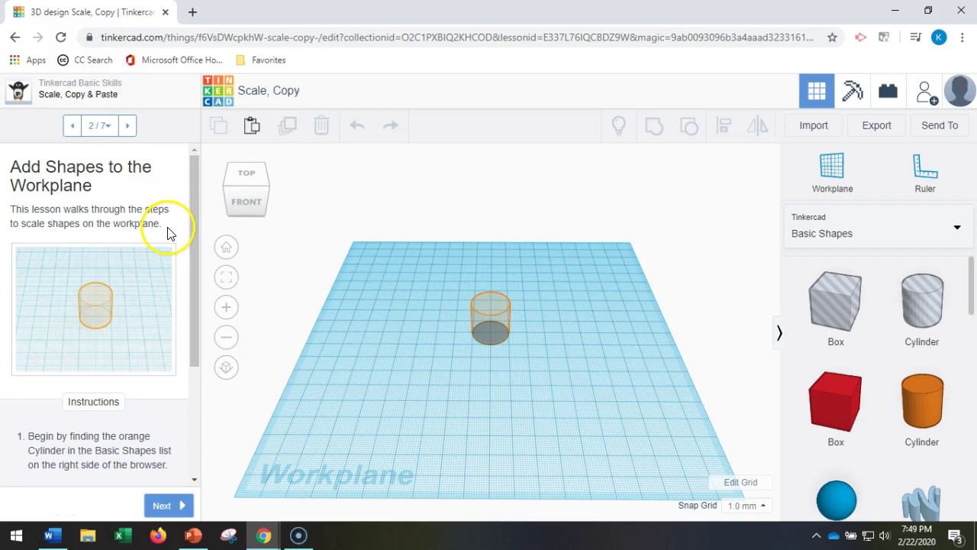
drag(193, 195, 185, 285)
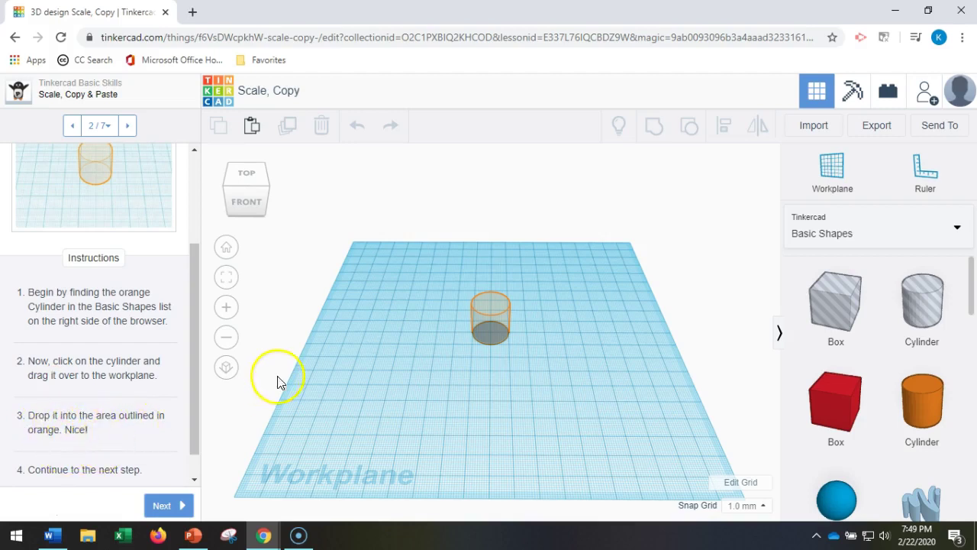
drag(909, 405, 493, 338)
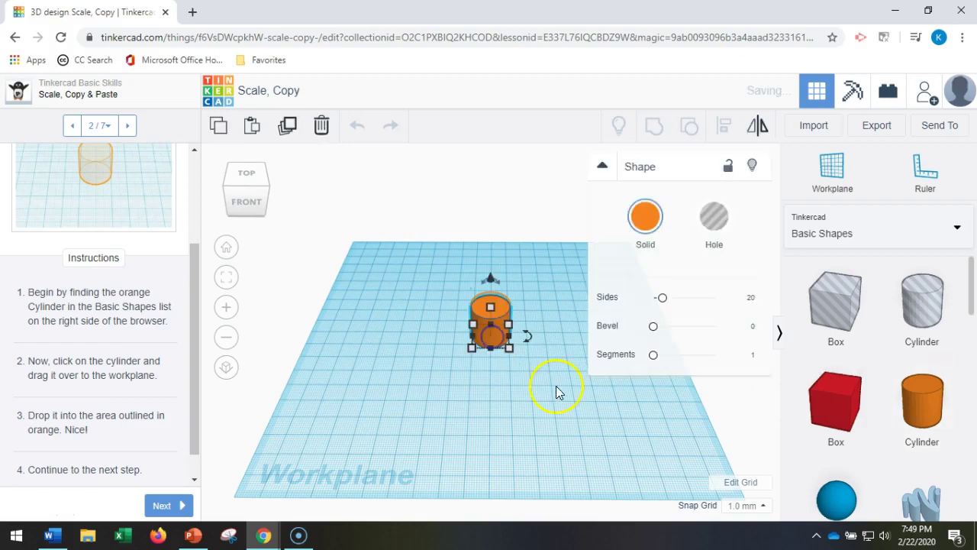
scroll(525, 450, up, 3)
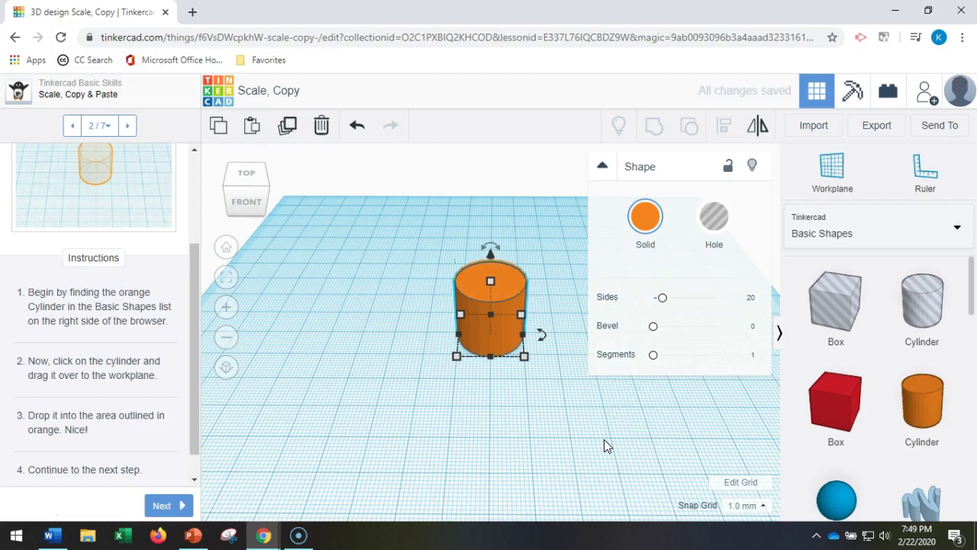
right_drag(580, 414, 563, 462)
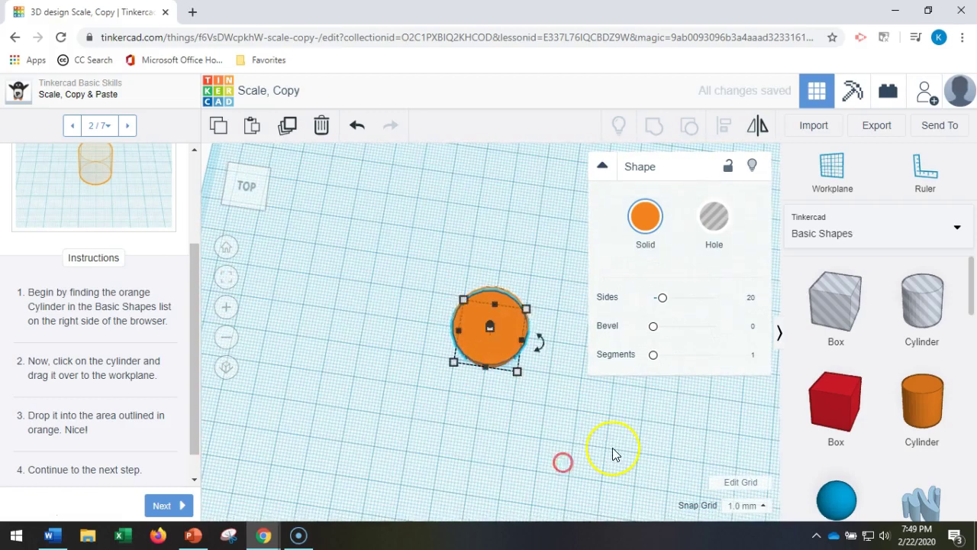
click(370, 432)
Advance the lesson to Repeat the Process and place a second orange cylinder in the outlined area beside the first one.
drag(191, 395, 191, 402)
click(164, 505)
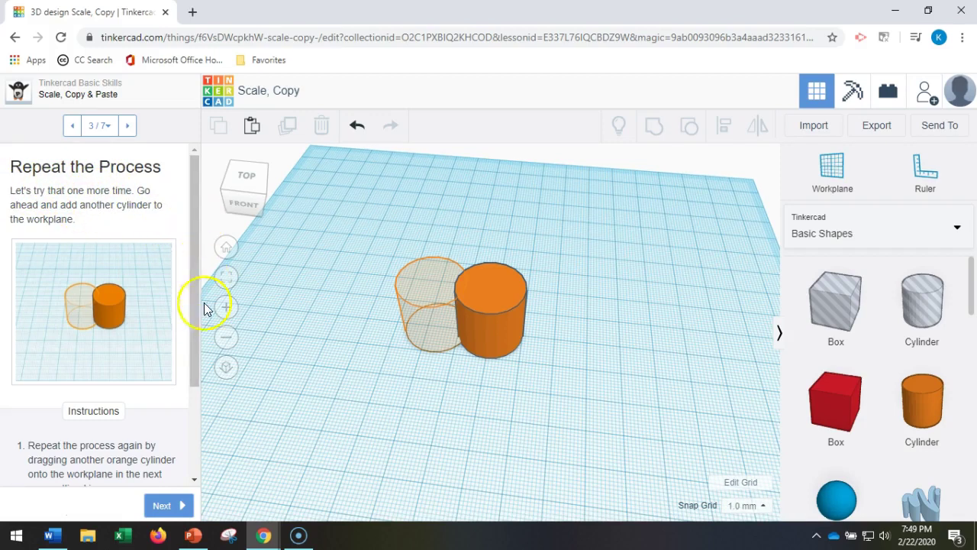
drag(193, 319, 196, 416)
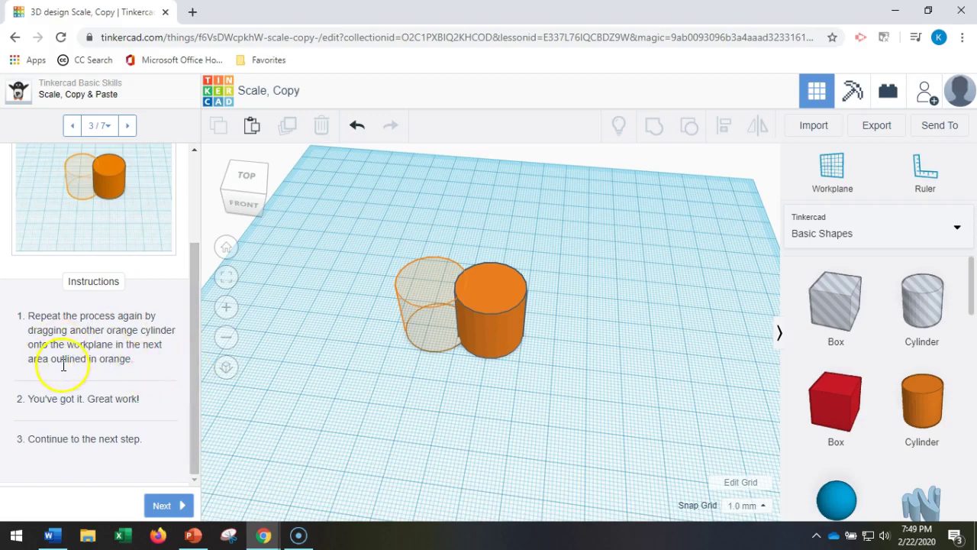
right_drag(437, 440, 493, 404)
drag(916, 410, 436, 340)
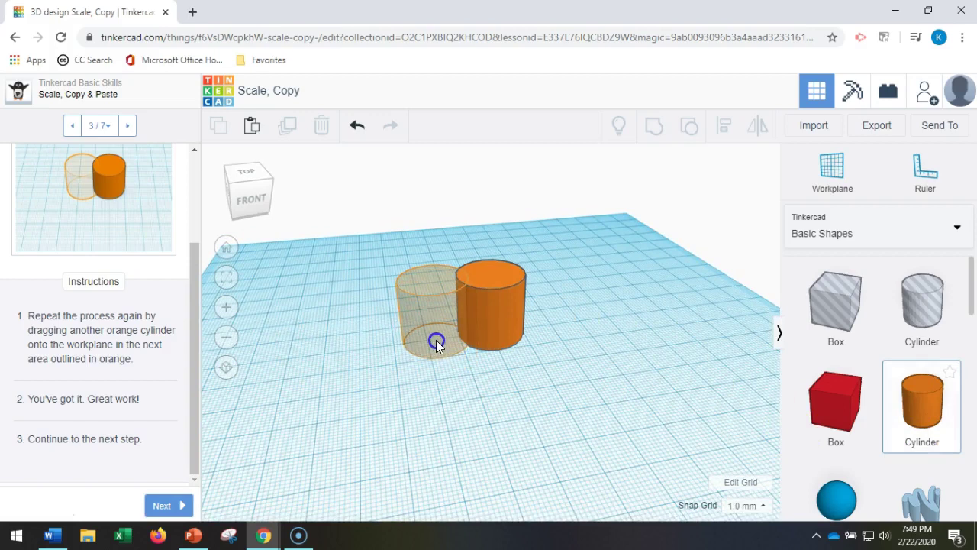
right_drag(469, 387, 506, 478)
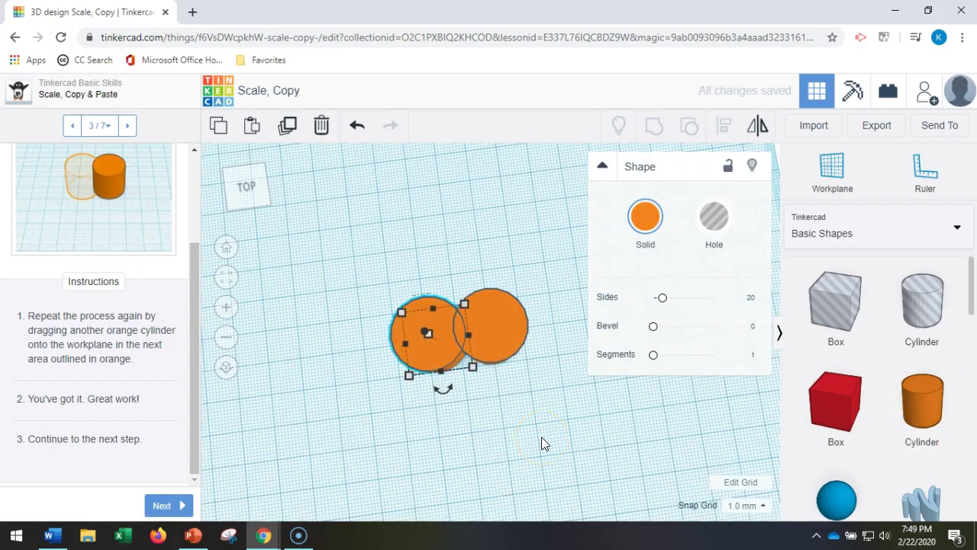
Advance the lesson to Scale Your Cylinder and reduce the second cylinder's height to 15 mm.
click(128, 450)
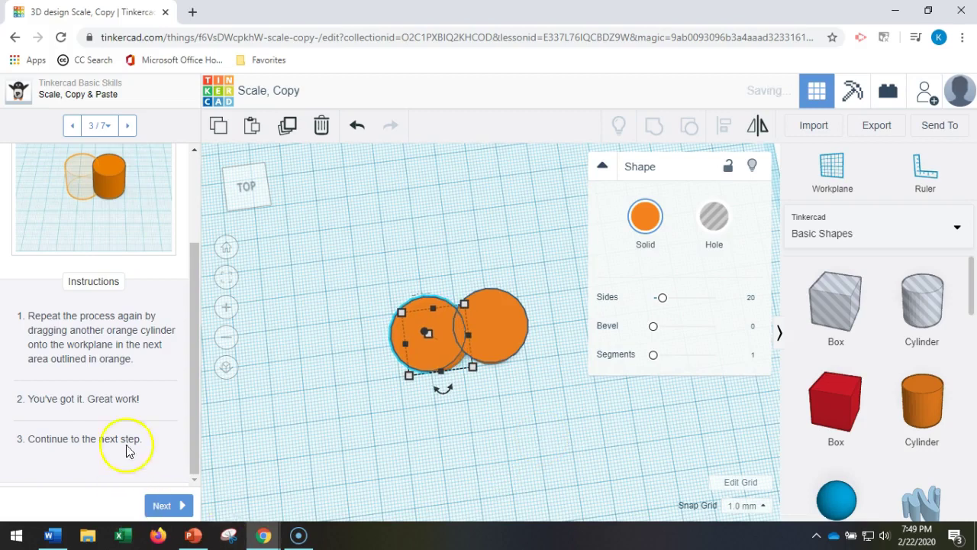
click(195, 403)
click(185, 505)
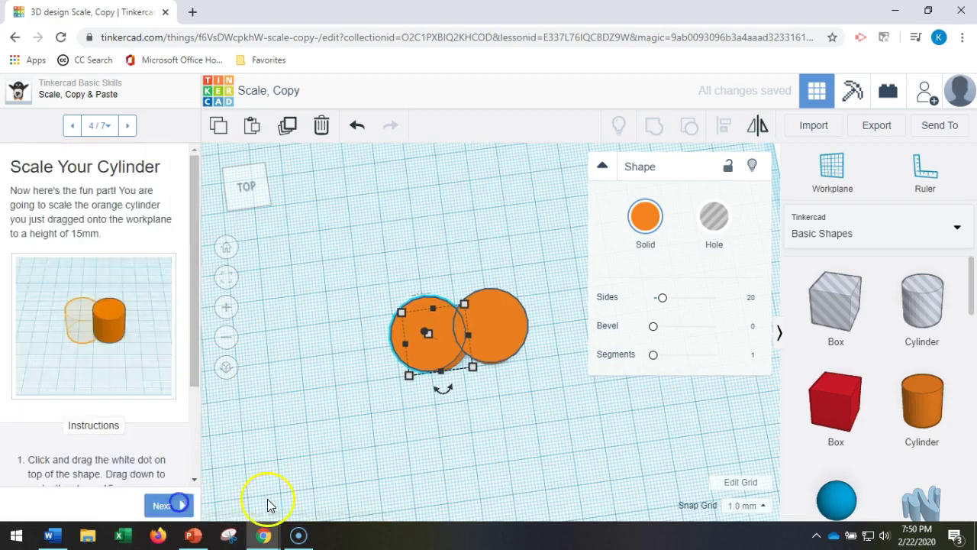
right_drag(327, 491, 327, 441)
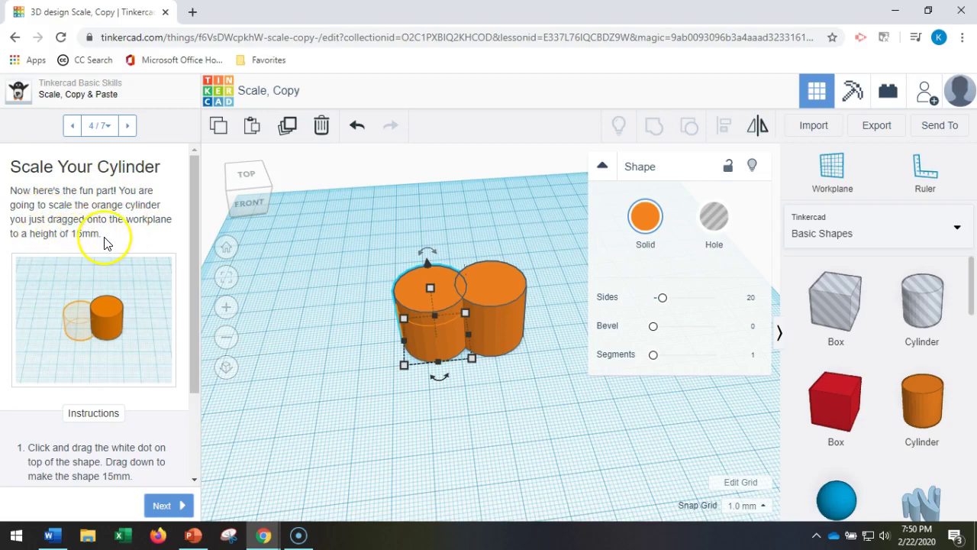
drag(192, 184, 192, 297)
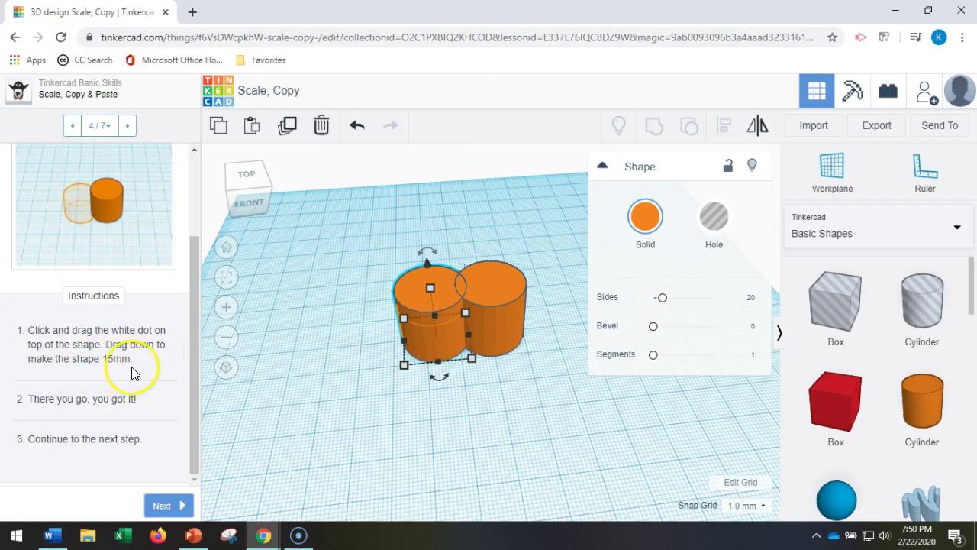
right_drag(465, 436, 460, 408)
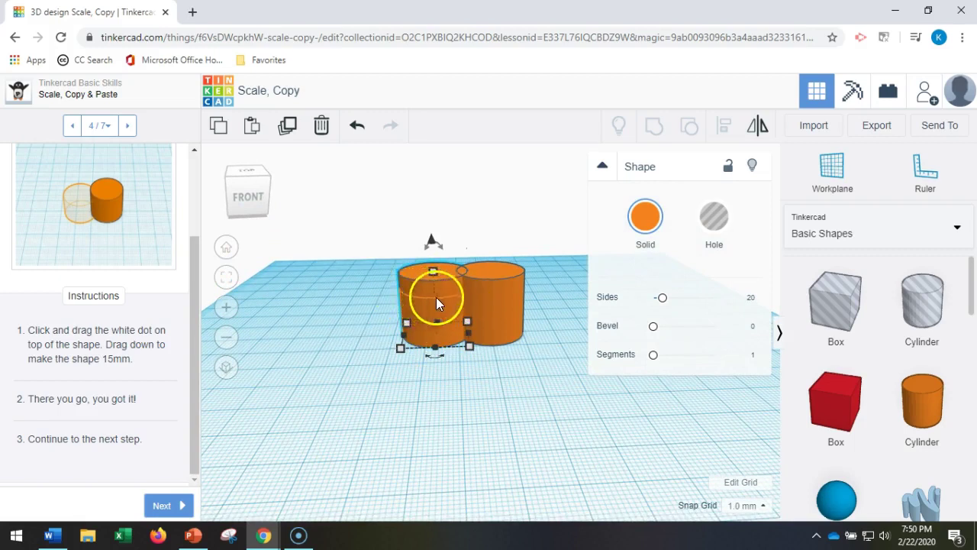
mouse_move(432, 273)
drag(432, 273, 434, 272)
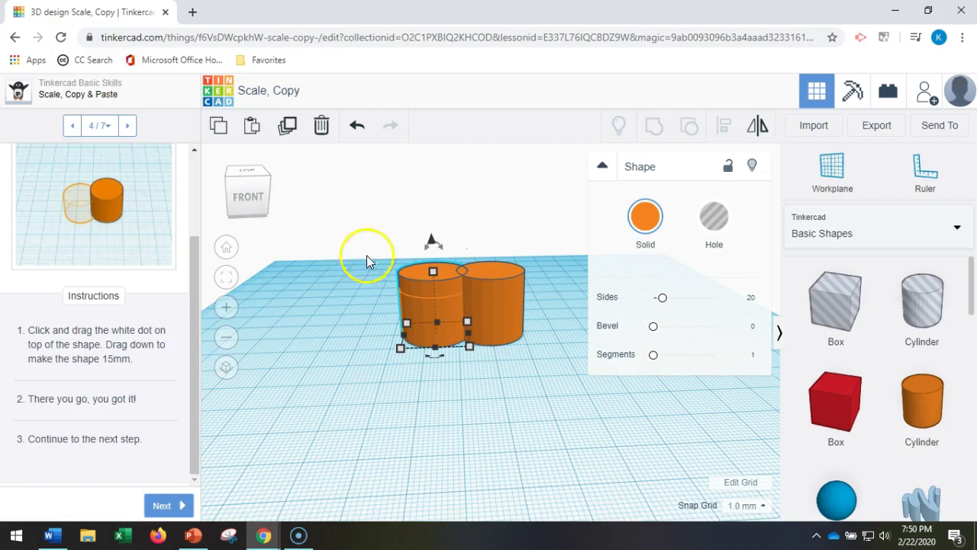
drag(432, 273, 433, 288)
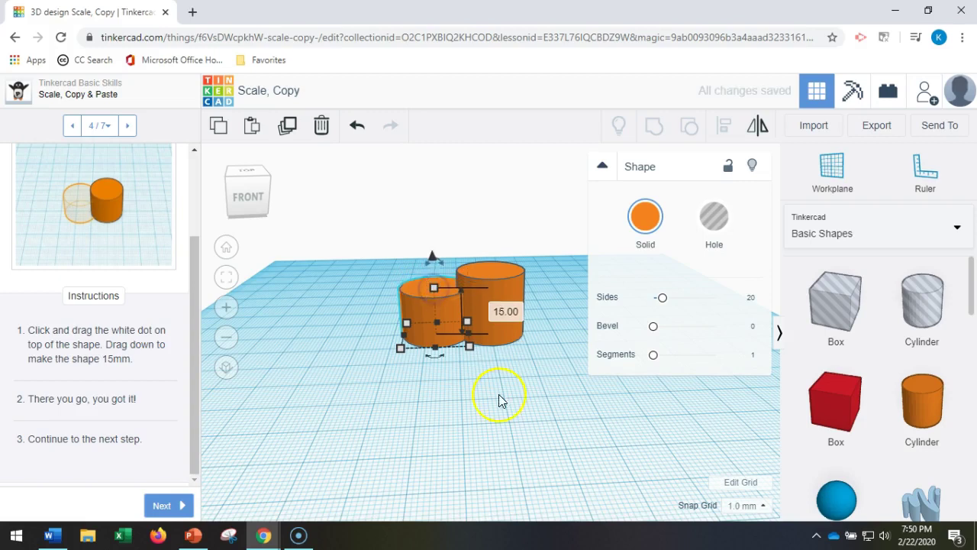
Deselect the shortened cylinder and advance the lesson to the instructions of Copy & Paste the Last Shape.
click(336, 425)
mouse_move(509, 408)
right_down()
mouse_move(504, 441)
mouse_move(505, 389)
right_up()
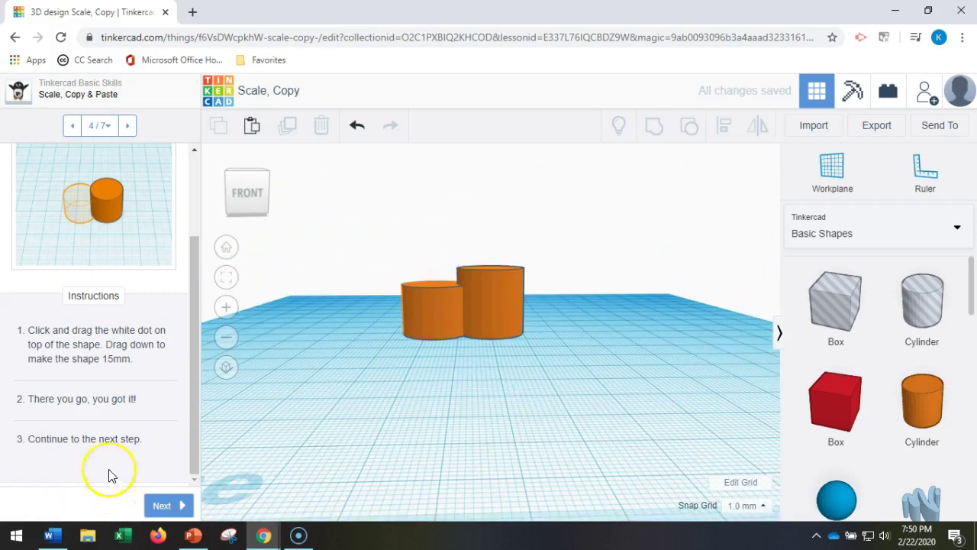
click(169, 505)
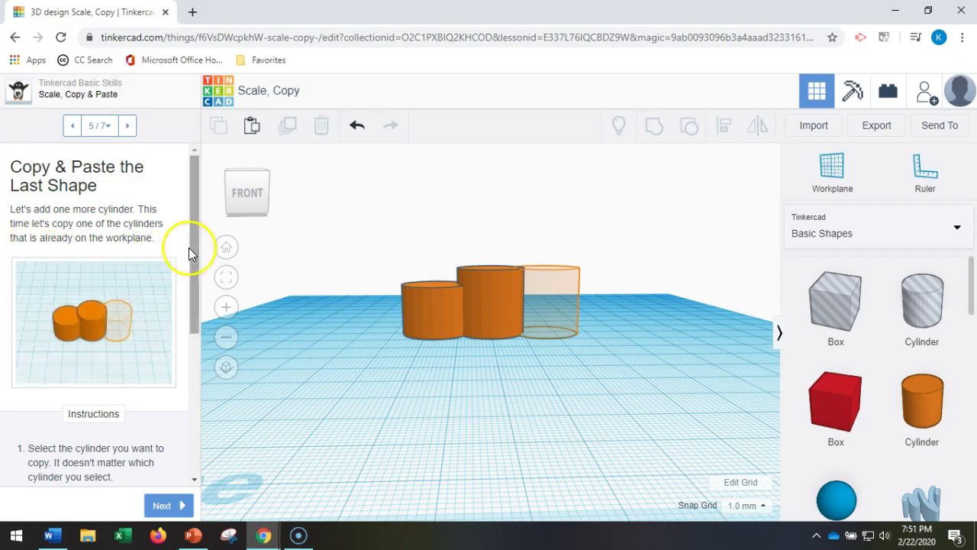
drag(196, 244, 195, 325)
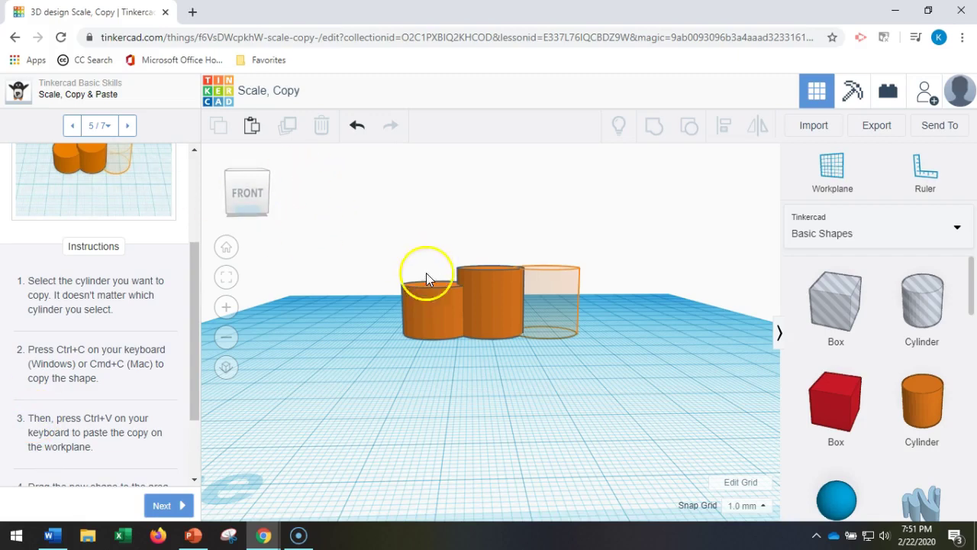
Copy and paste the taller cylinder, and undo the paste.
click(496, 296)
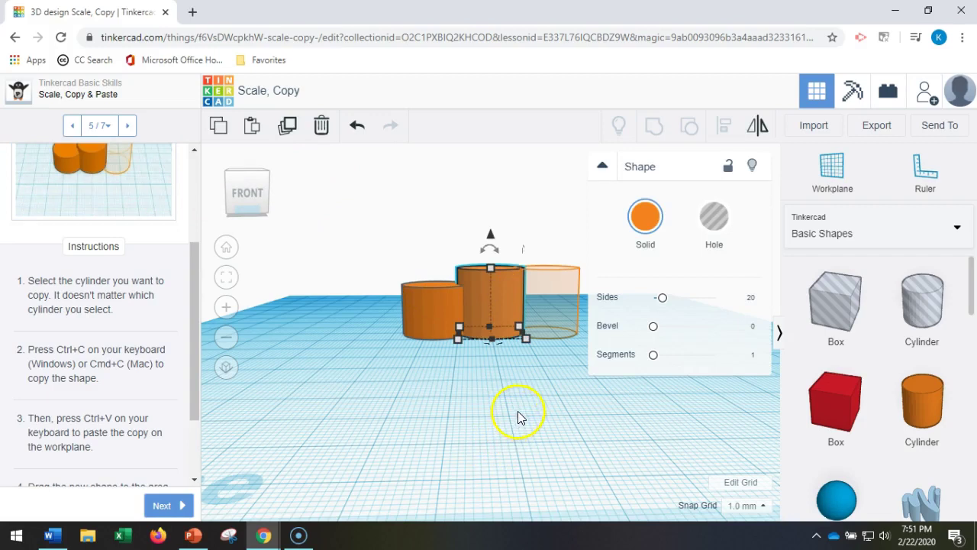
key(ctrl+c)
key(ctrl+v)
right_drag(602, 449, 578, 443)
click(359, 131)
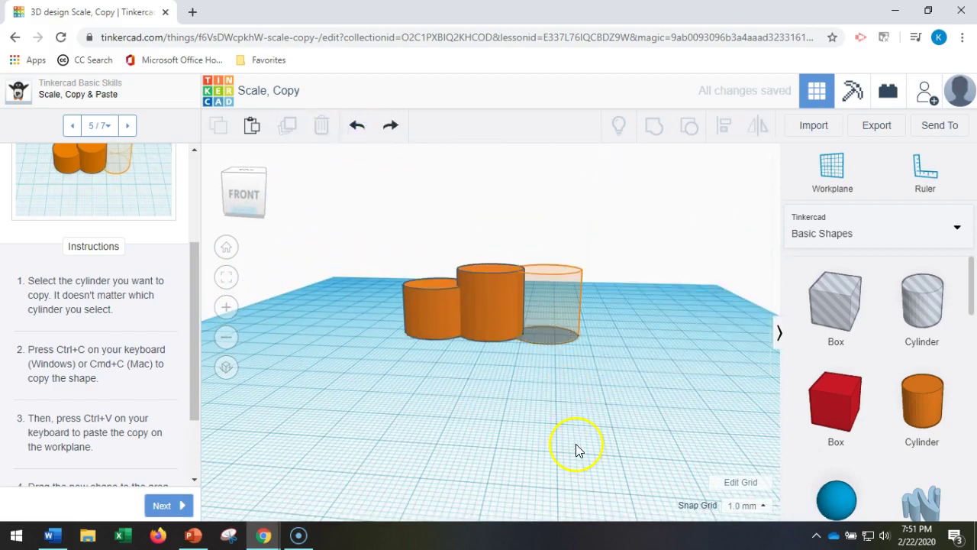
Duplicate the taller cylinder with copy and paste, and move the copy into the outlined area beside it.
click(507, 310)
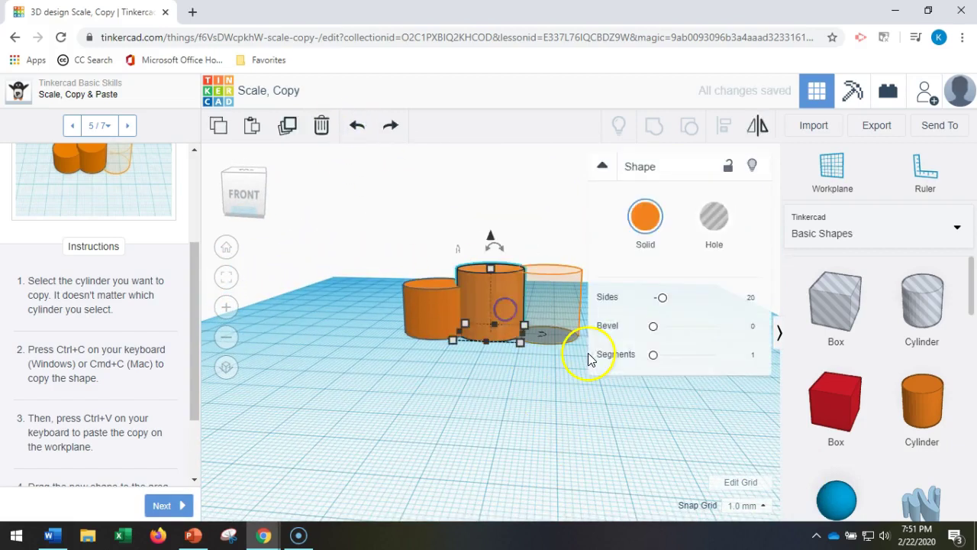
click(218, 130)
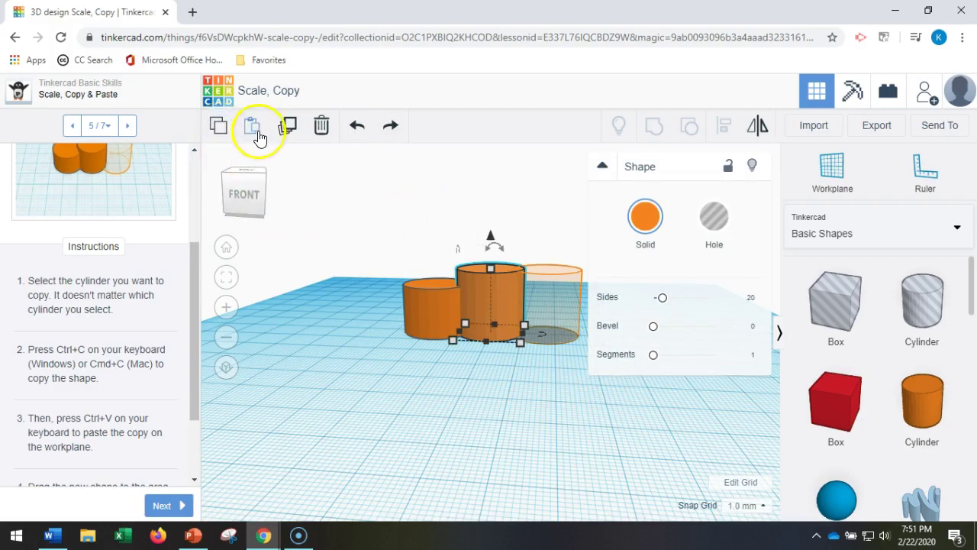
click(253, 126)
right_drag(523, 420, 537, 375)
drag(536, 295, 566, 299)
right_drag(594, 440, 584, 407)
Advance the lesson to Scale the Last Cylinder and read its instructions.
drag(195, 379, 201, 456)
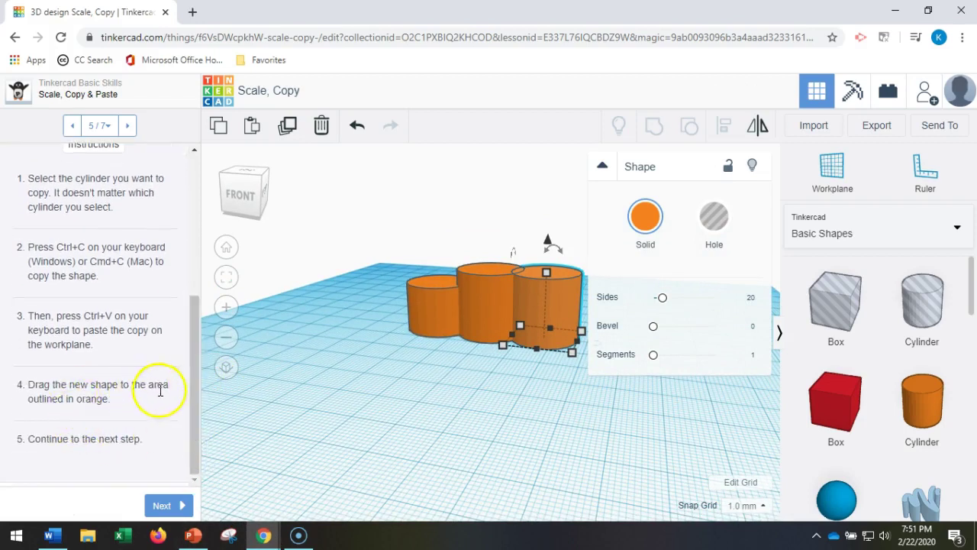
click(163, 506)
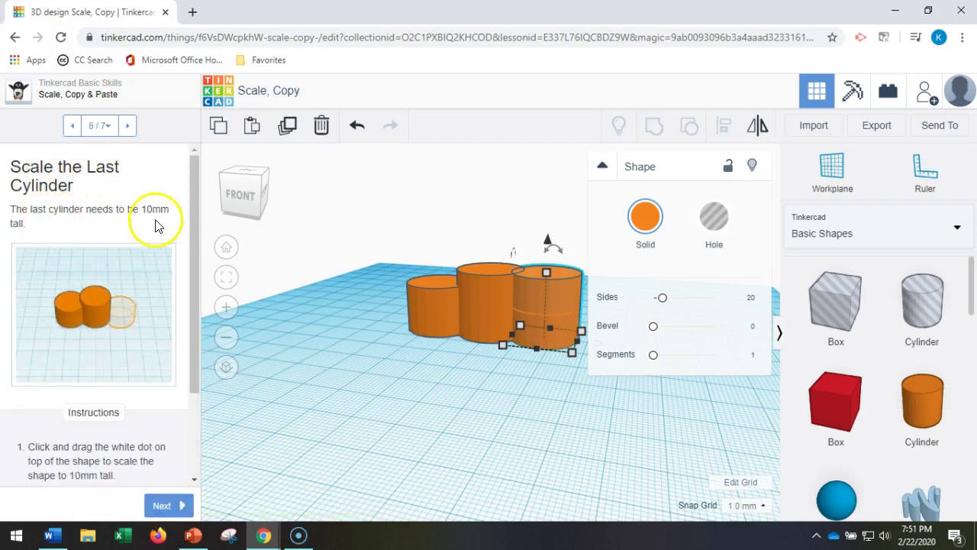
drag(193, 239, 194, 338)
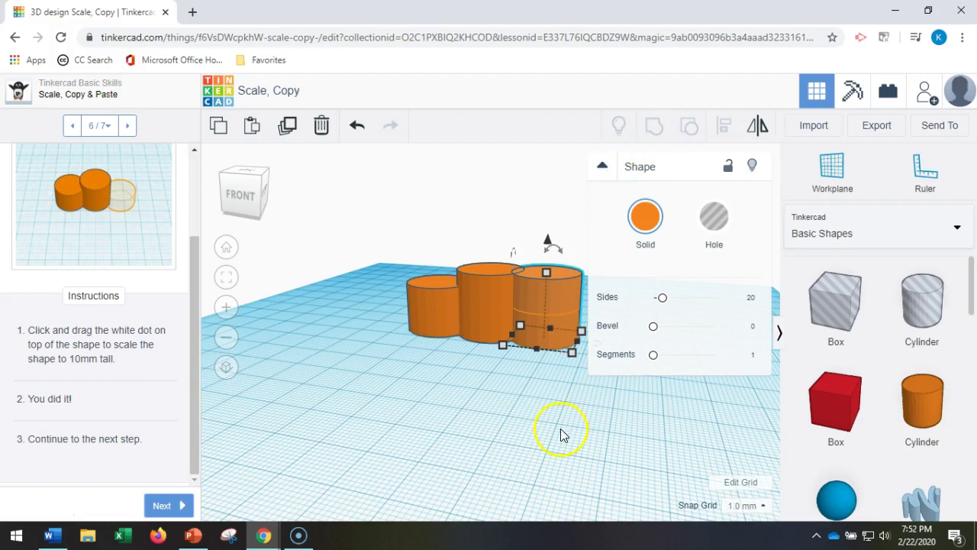
Collapse the shape settings and set the copied cylinder's height to 10.00 mm.
right_drag(537, 433, 575, 430)
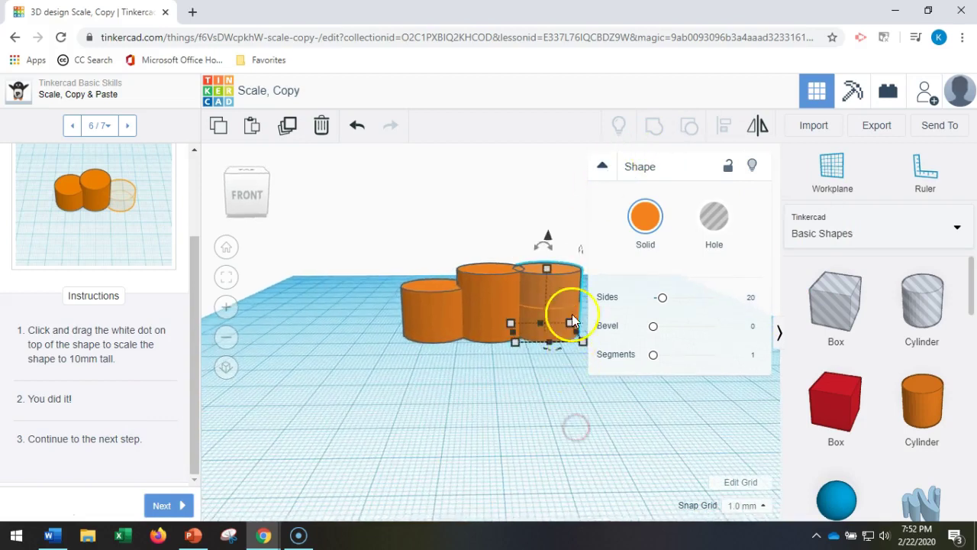
click(546, 269)
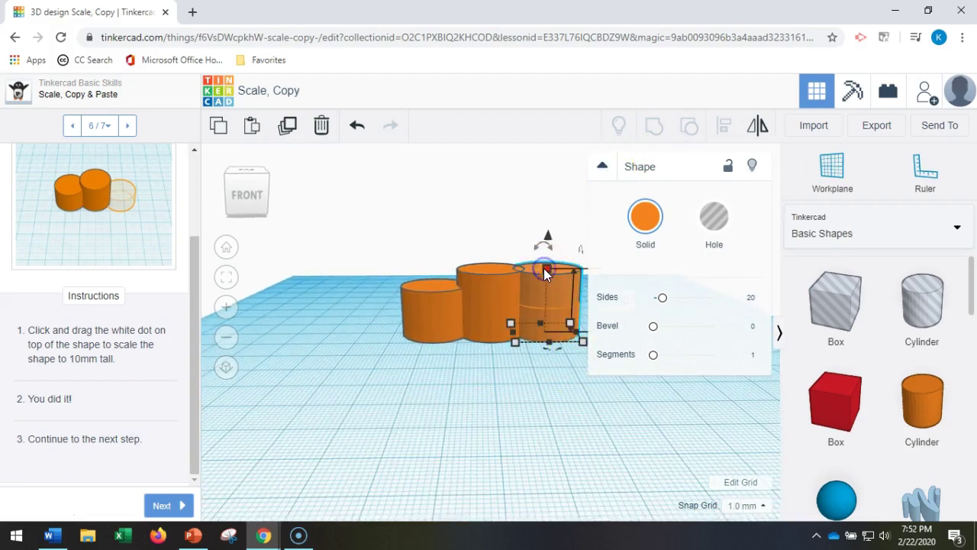
click(605, 171)
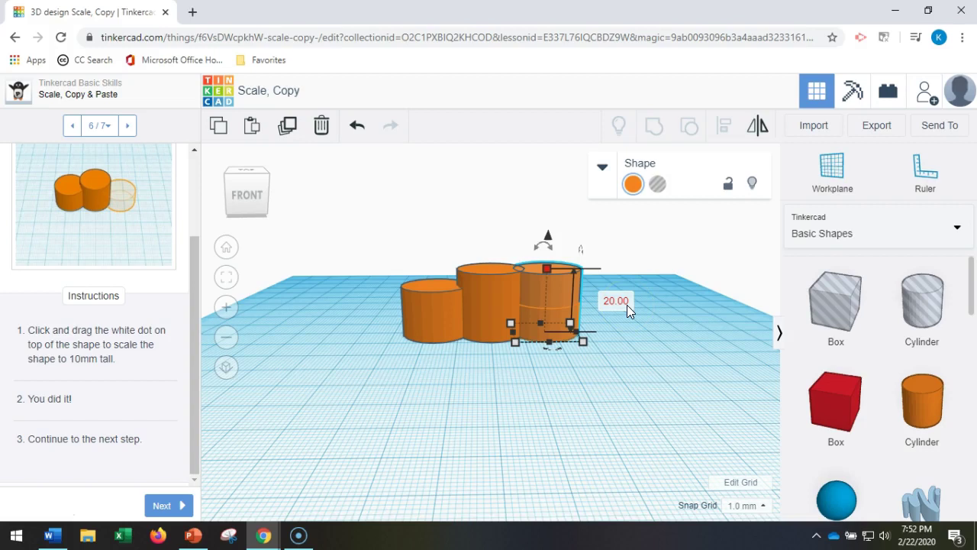
click(618, 304)
key(BackSpace)
text(10.00)
key(Return)
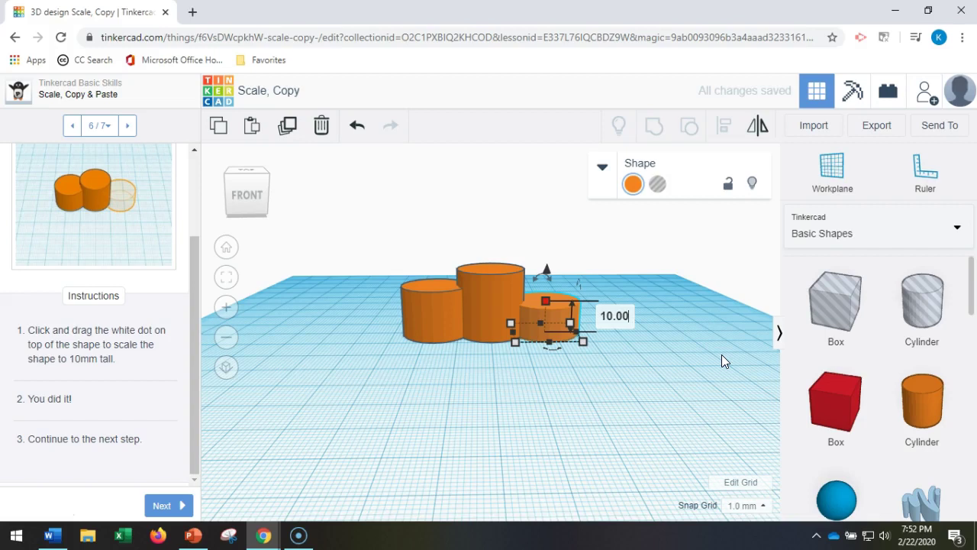
click(633, 380)
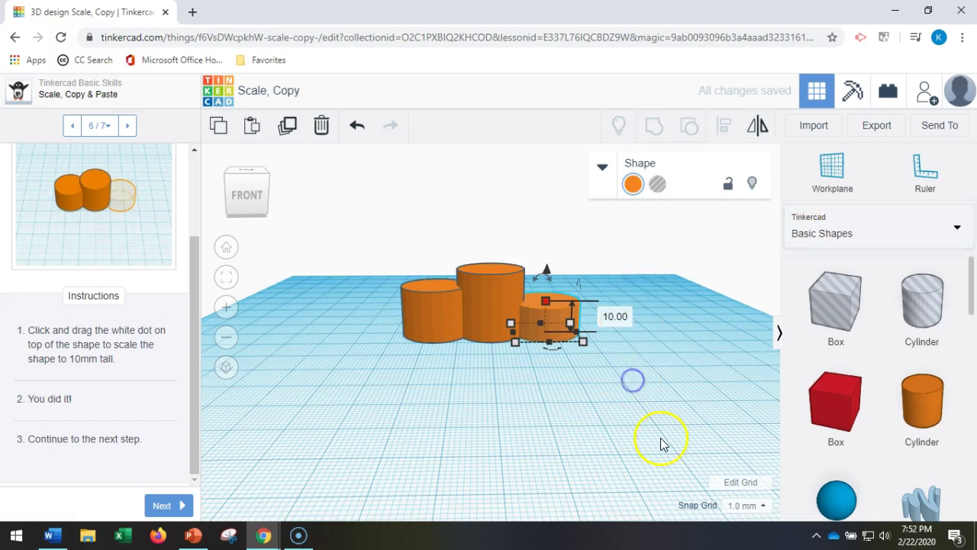
Advance the lesson to its final Congratulations page.
click(176, 507)
click(485, 310)
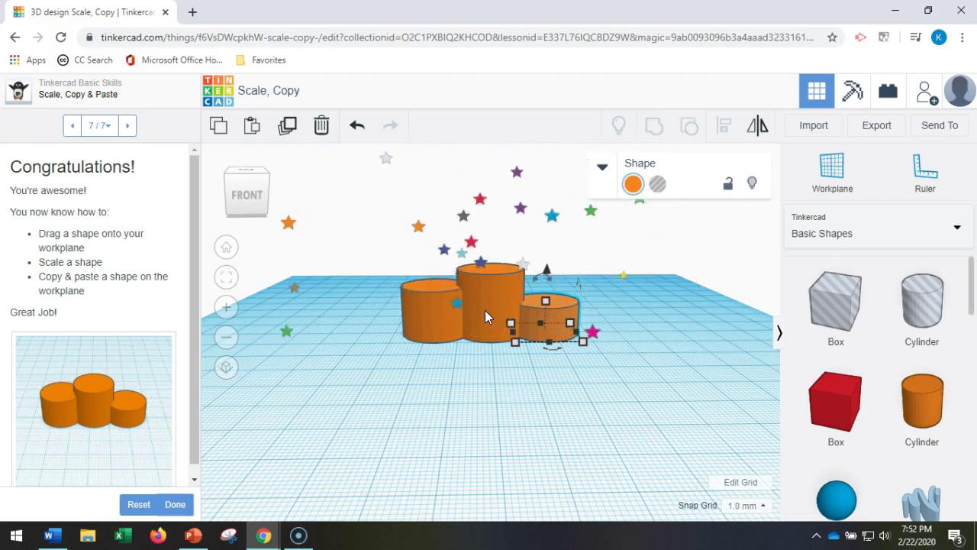